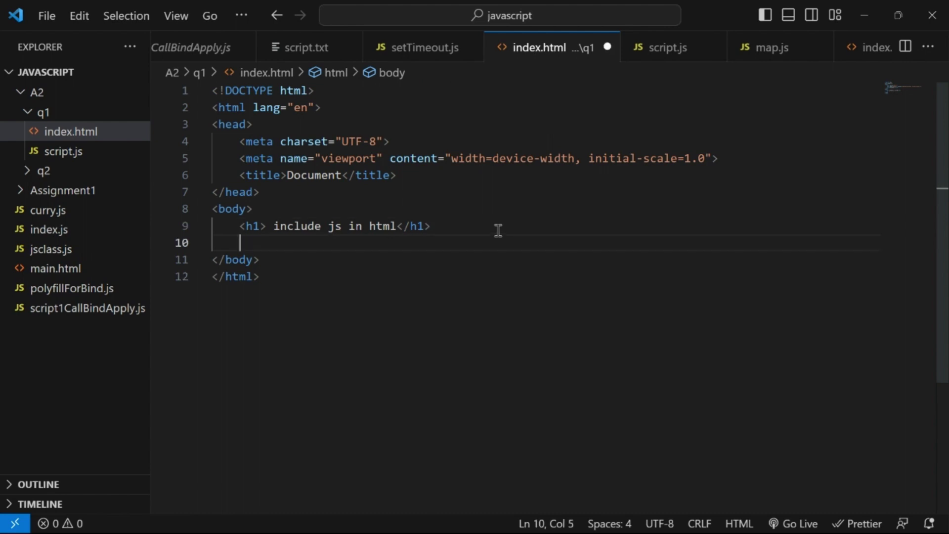
Step: Add an inline <script> with alert("Hello") below the title in the head, and save index.html
click(413, 176)
key(Return)
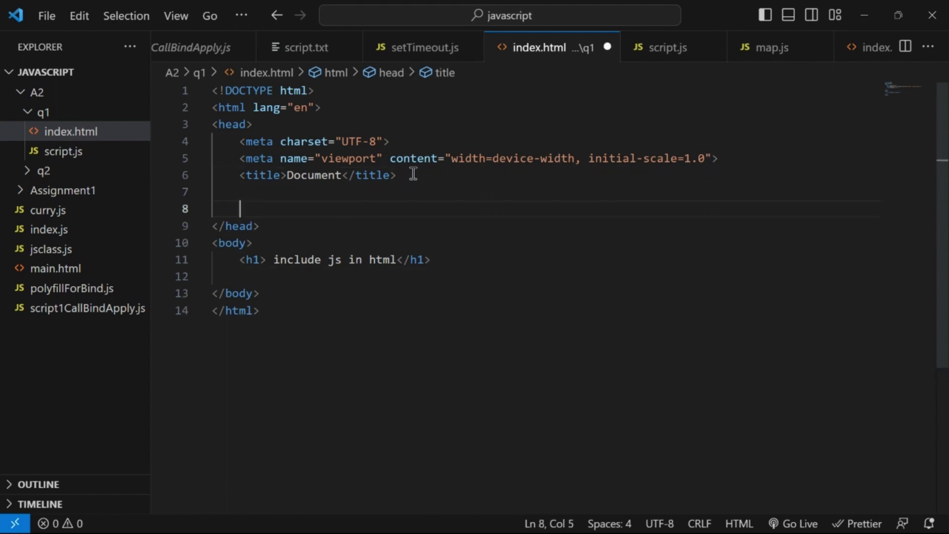
key(BackSpace)
text(<script></script>)
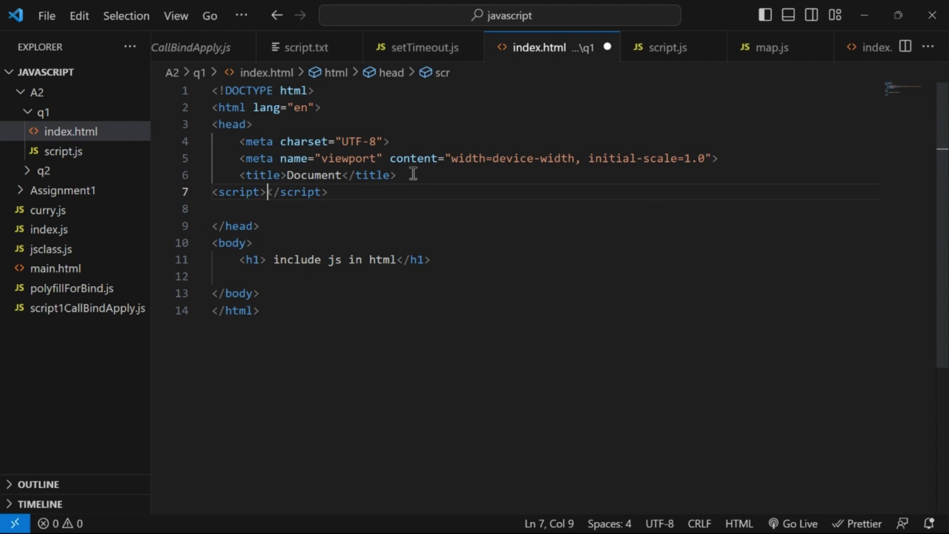
key(Return)
text(al)
key(Return)
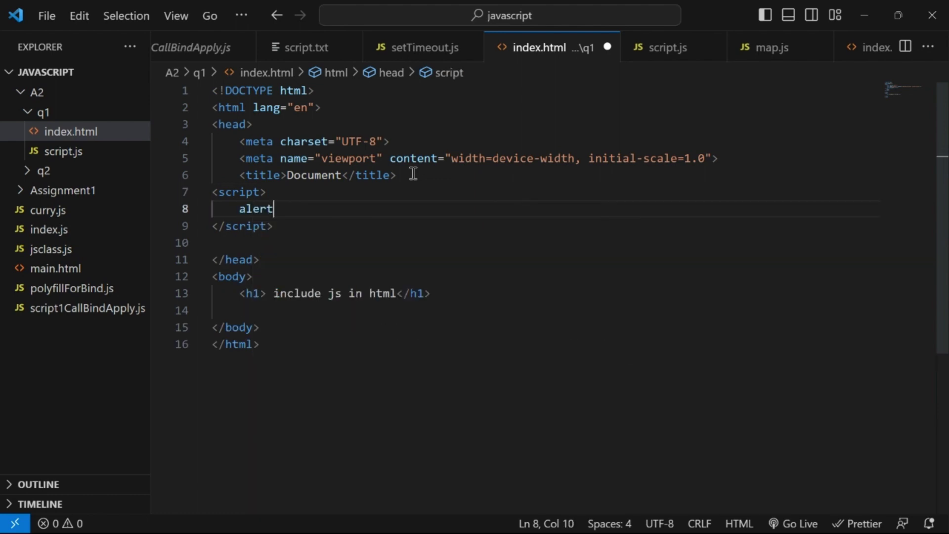
text((")
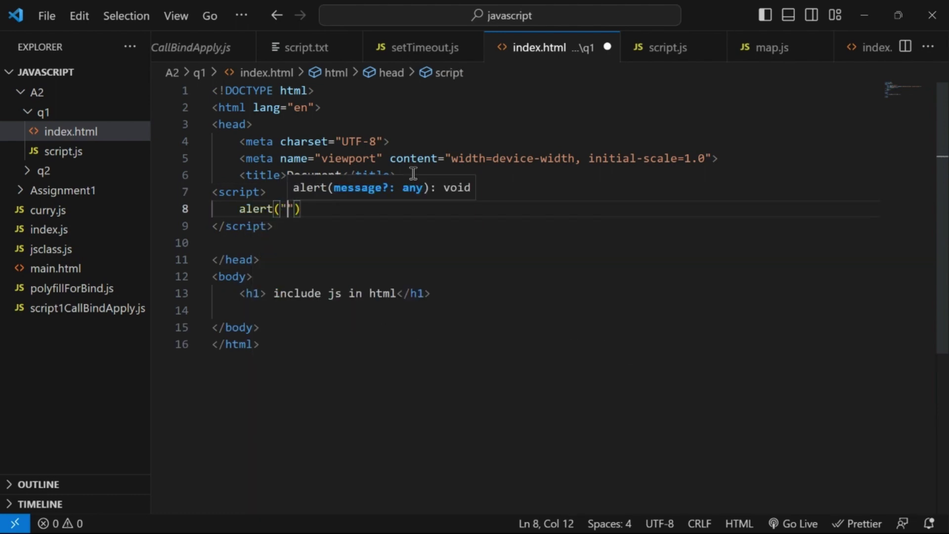
text(Hello");)
key(ctrl+s)
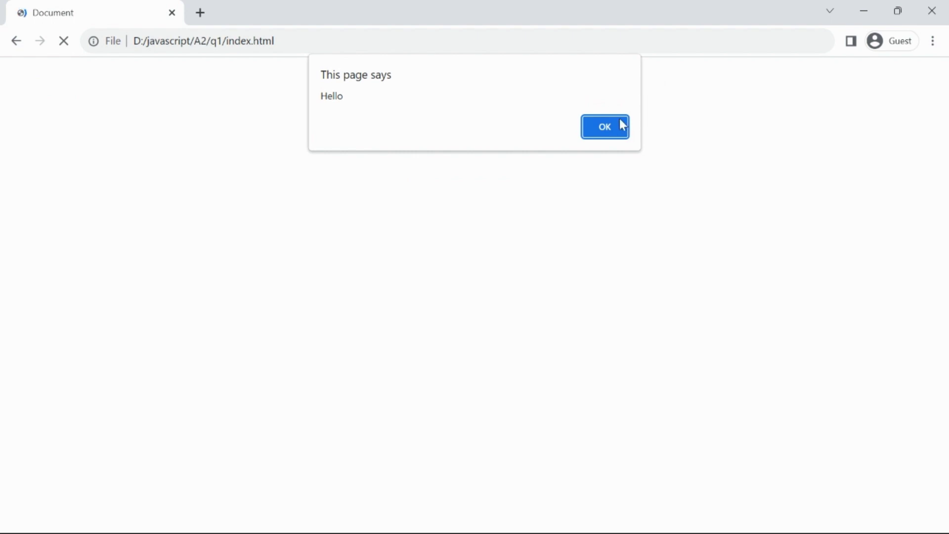
Step: Dismiss the Hello alert and move the script block from the head to below the heading
click(608, 128)
key(alt+Tab)
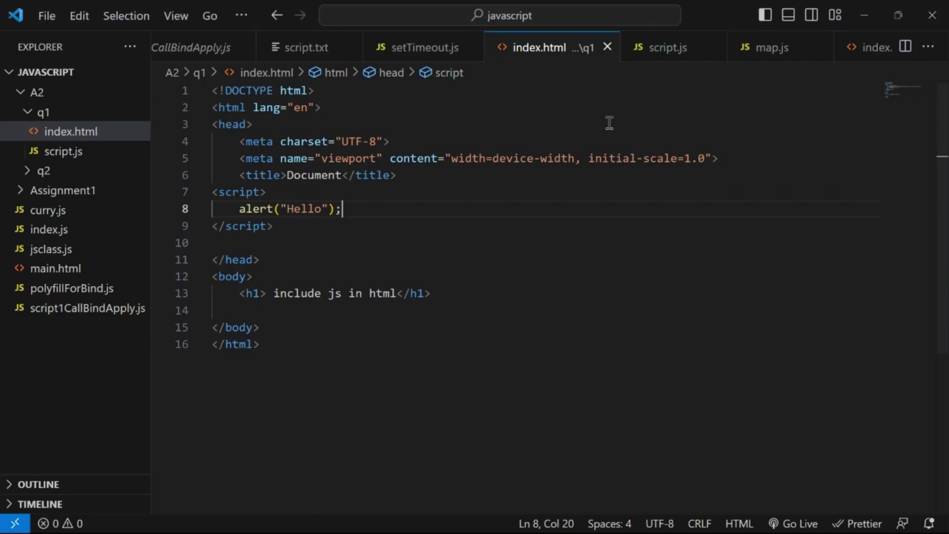
click(403, 176)
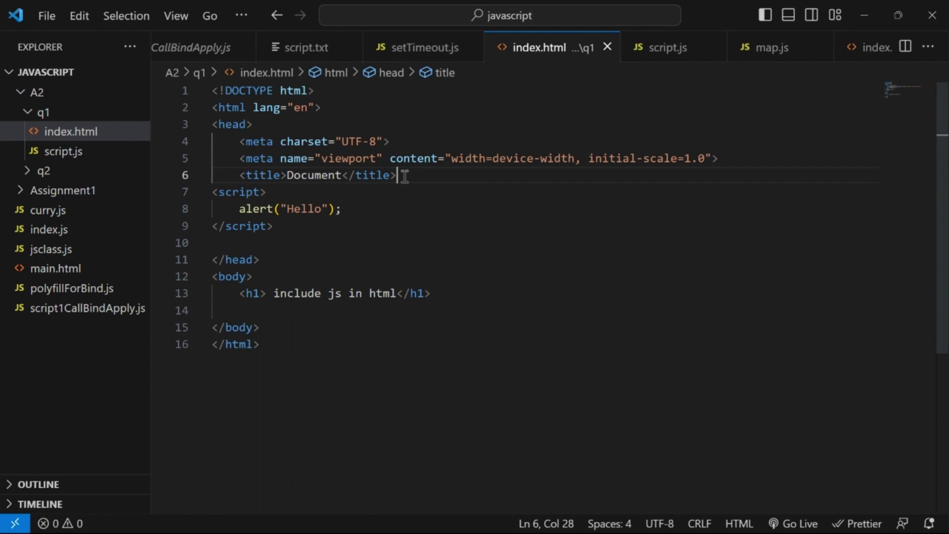
key(shift+Down)
key(shift+Down)
key(shift+Down)
key(ctrl+c)
key(BackSpace)
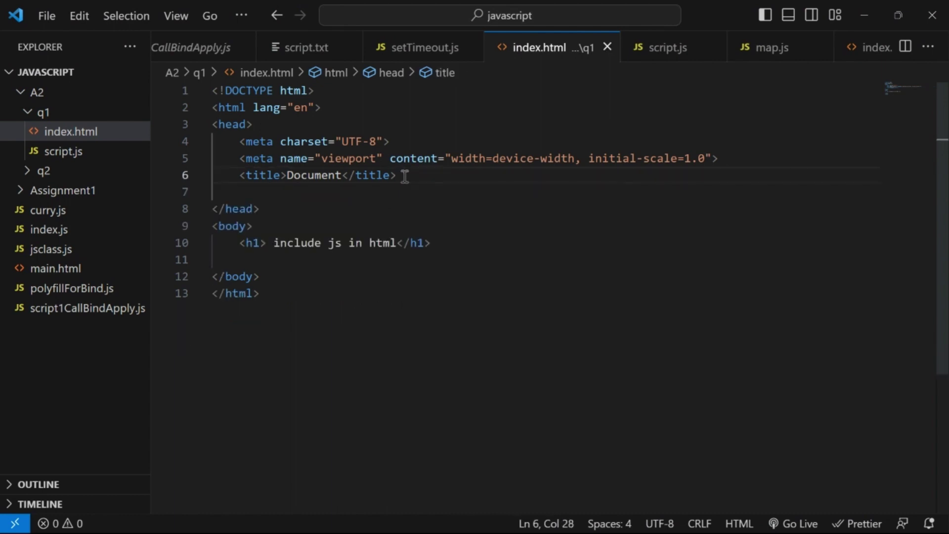
click(452, 257)
key(ctrl+v)
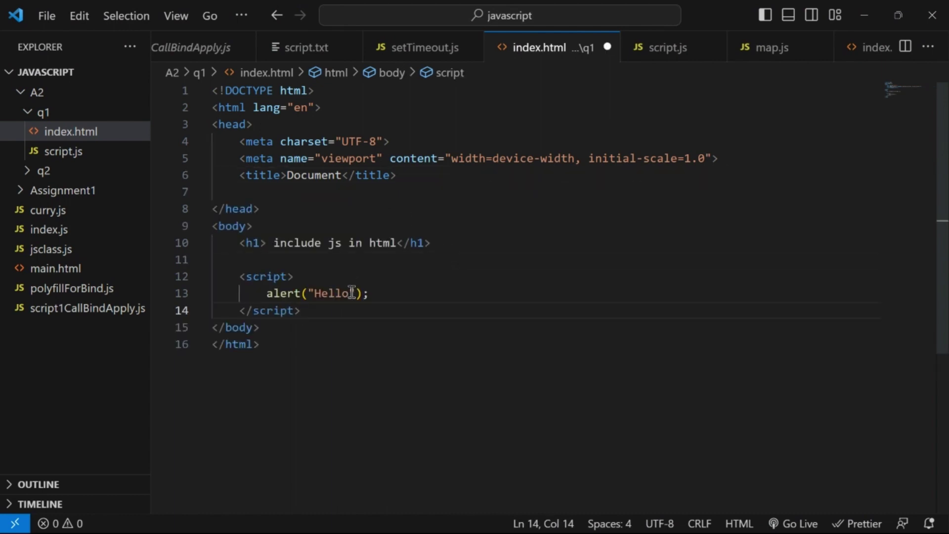
Step: Change the alert text to "Hello: body tag", save, and reload the page in the browser
click(351, 294)
key(Right)
text(body )
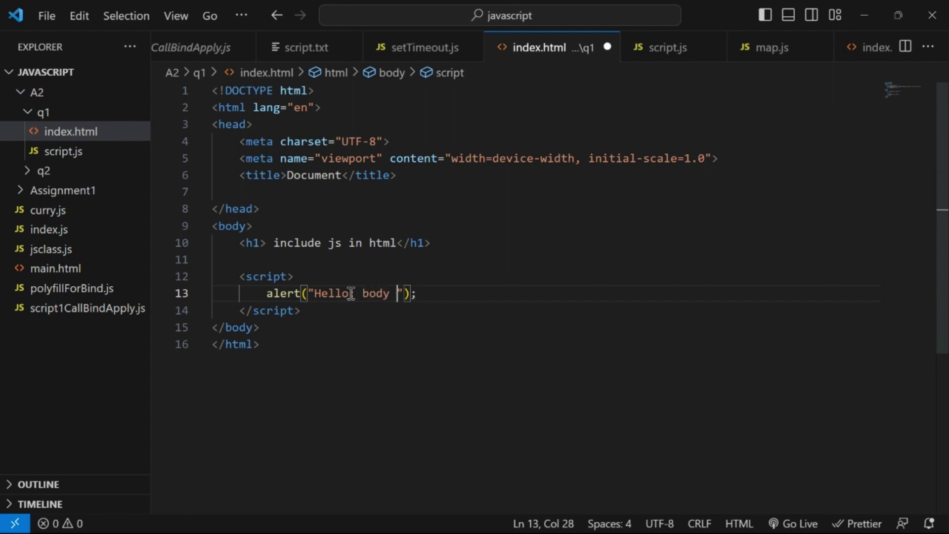
text(tag)
key(ctrl+s)
click(474, 290)
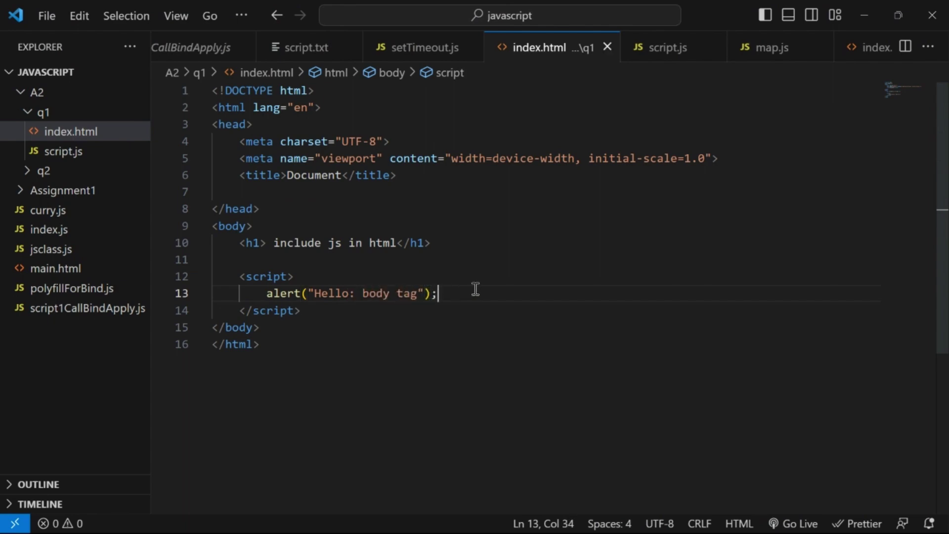
key(alt+Tab)
key(ctrl+r)
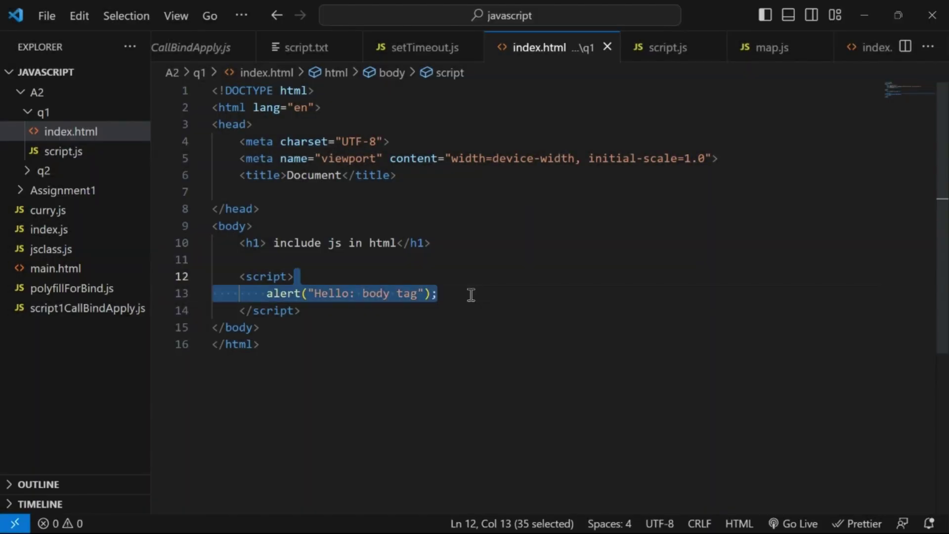
Step: Move the alert line into script.js, change its text to "Hello: external script", and save
key(ctrl+x)
click(64, 152)
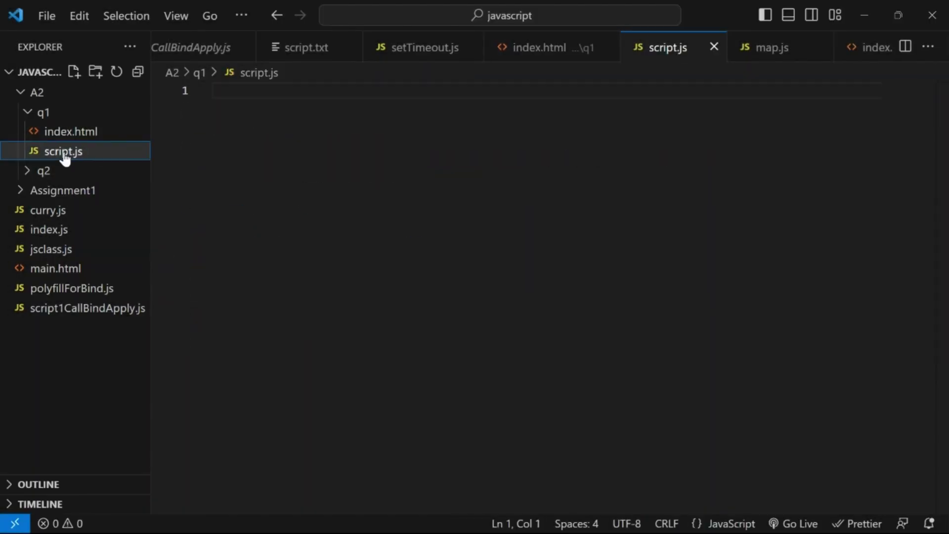
click(475, 108)
key(ctrl+v)
click(322, 107)
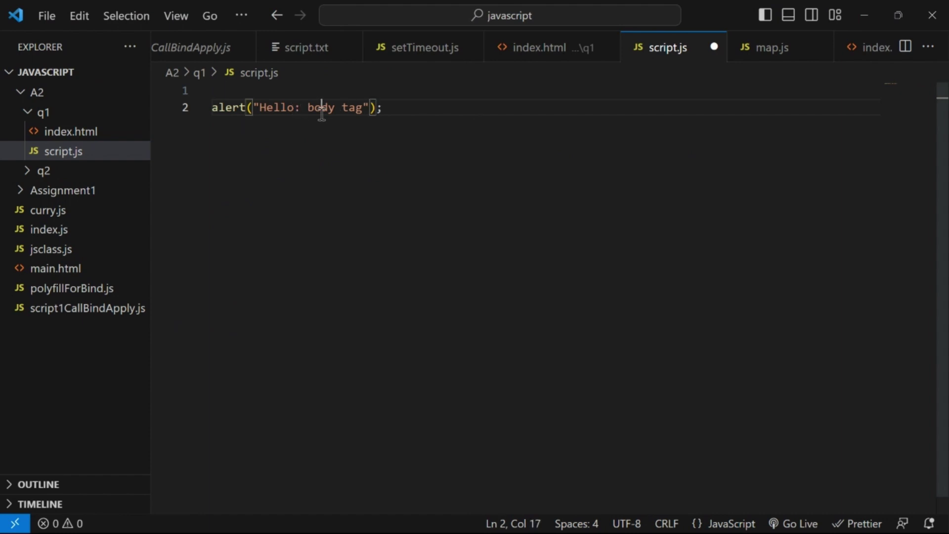
double_click(322, 108)
text(external )
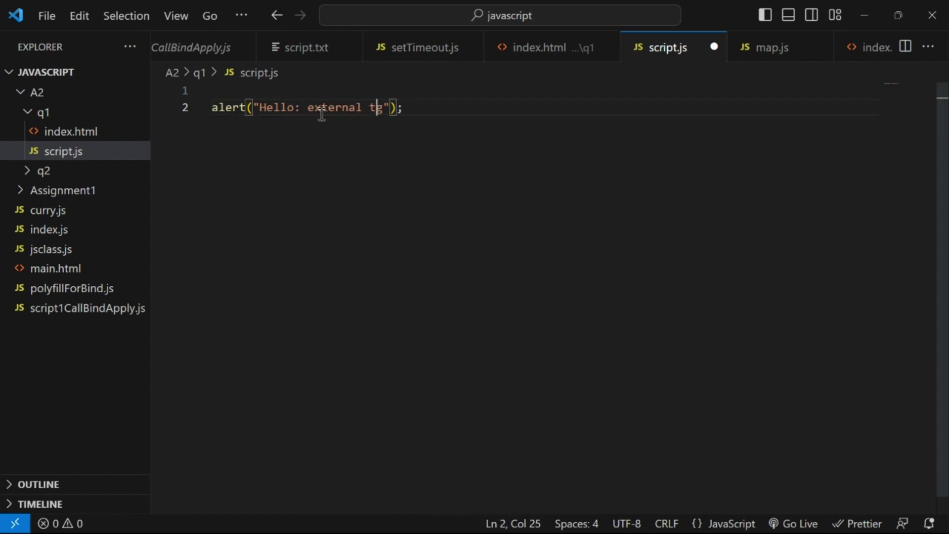
text(script)
key(ctrl+s)
Step: Add src="./script.js" to the body script tag in index.html and save
click(85, 149)
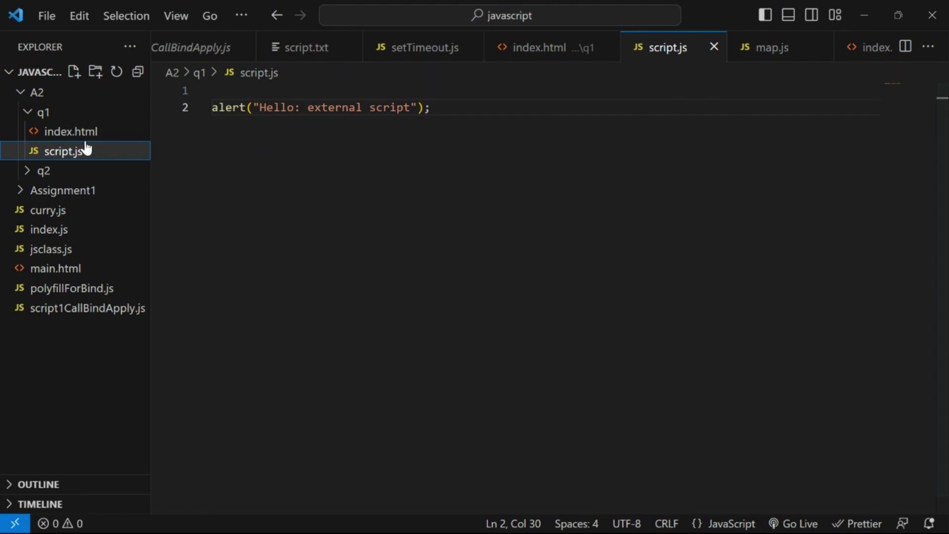
click(75, 134)
click(364, 283)
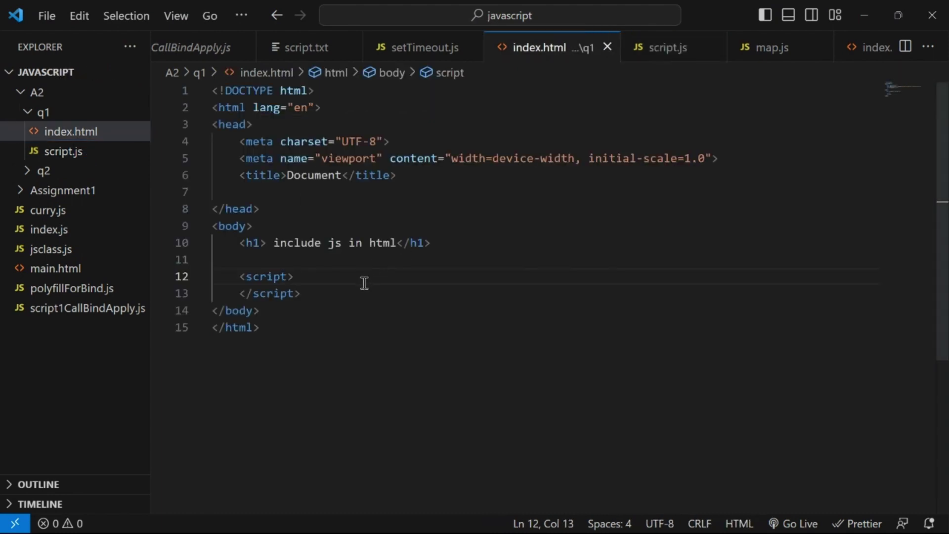
key(Left)
text(src)
key(Return)
text(./)
key(Down)
key(Return)
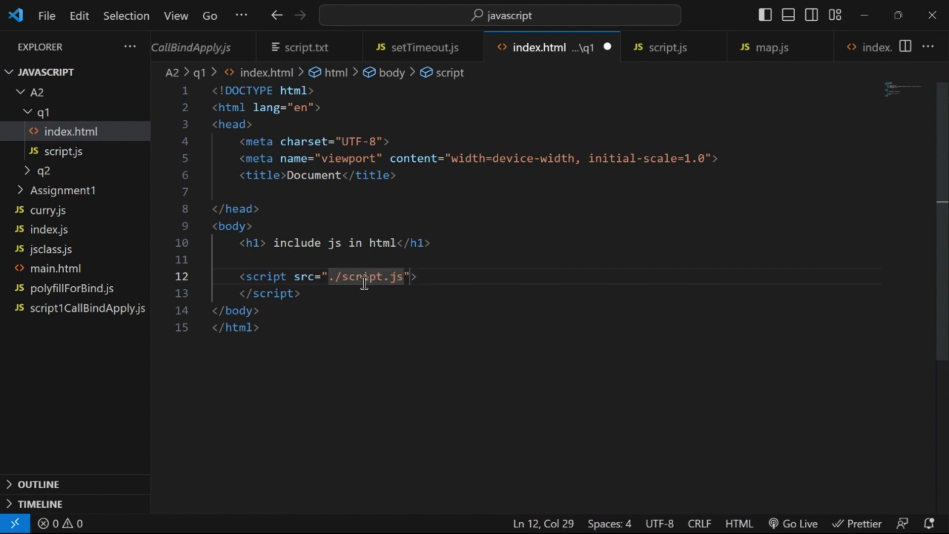
key(ctrl+s)
Step: Check script.js, then open index.html in the browser and dismiss the "Hello: external script" alert
click(443, 282)
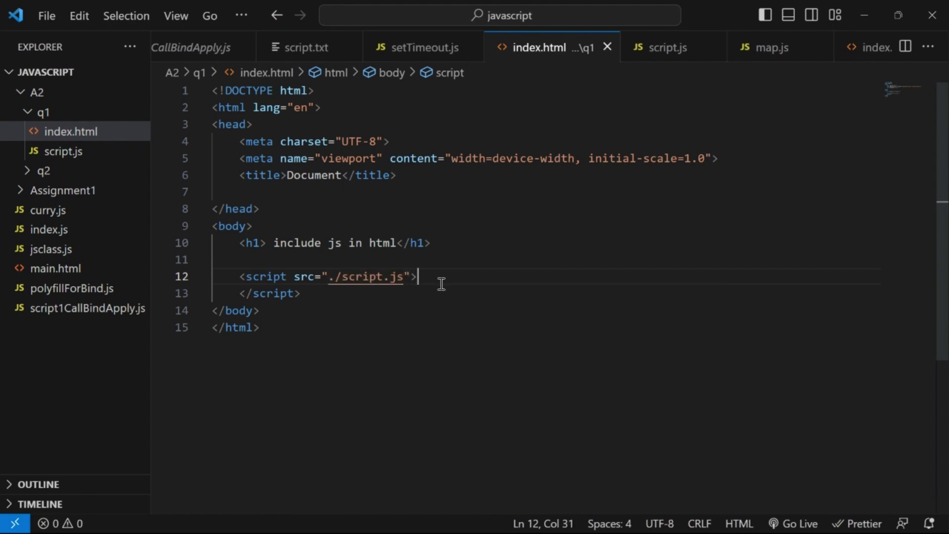
ctrl+click(385, 279)
drag(458, 113, 212, 90)
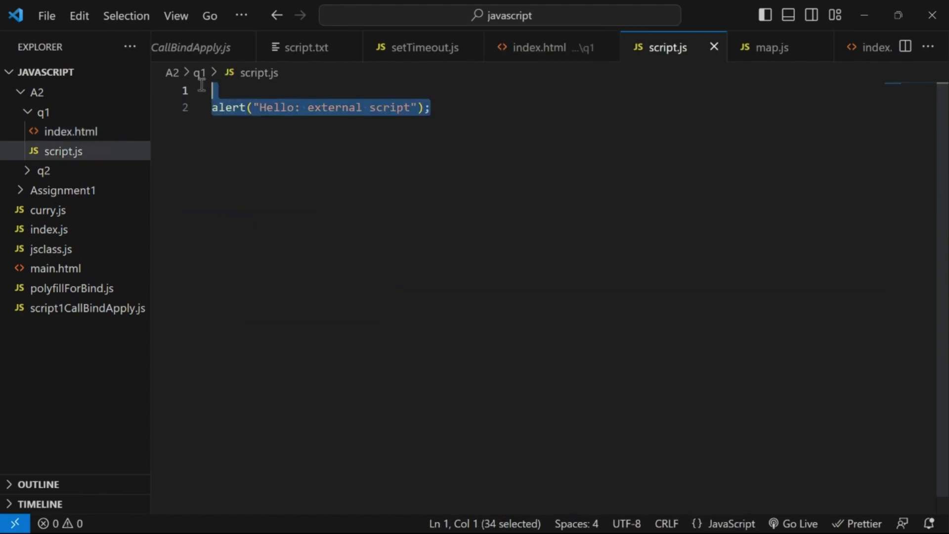
click(94, 133)
click(451, 248)
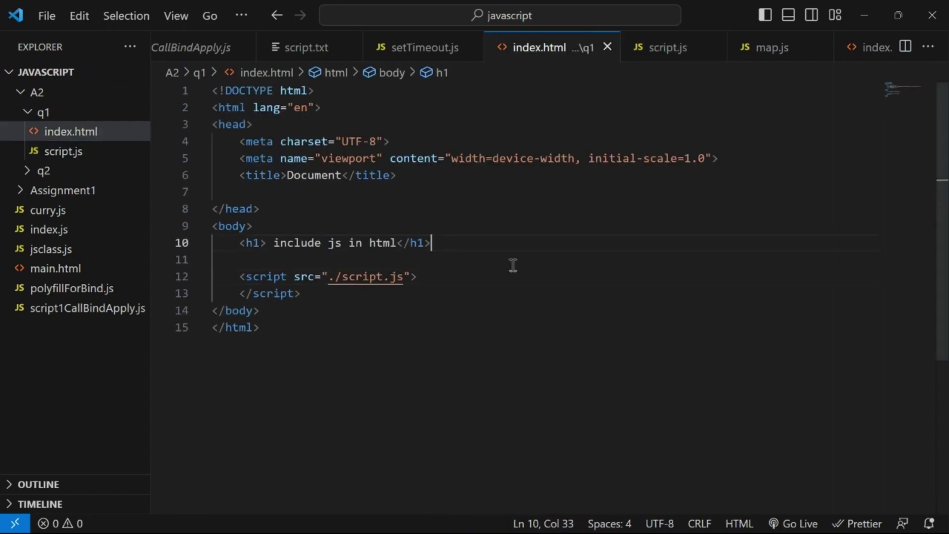
key(alt+b)
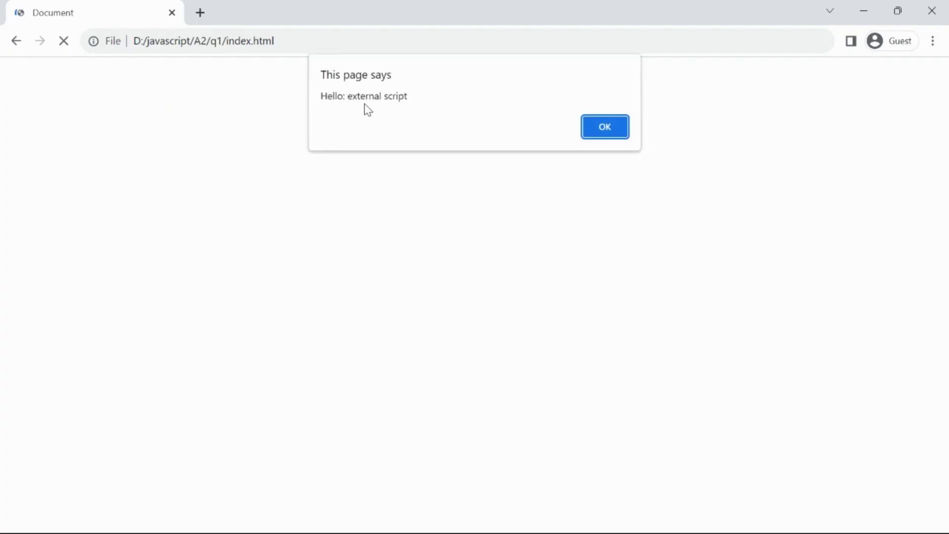
drag(377, 99, 321, 96)
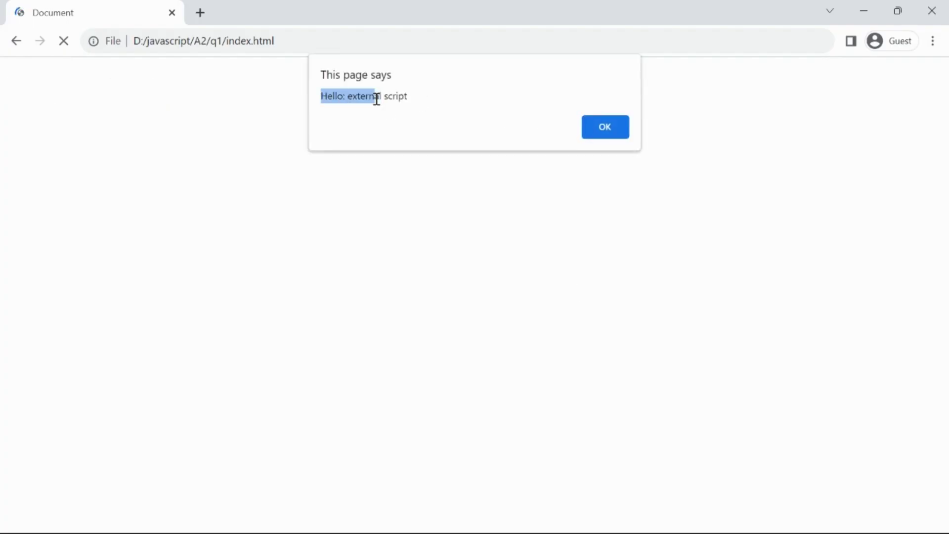
click(613, 132)
key(alt+Tab)
Step: Cut the <script src="./script.js"> tag from the body, paste it after the title, and save
click(388, 293)
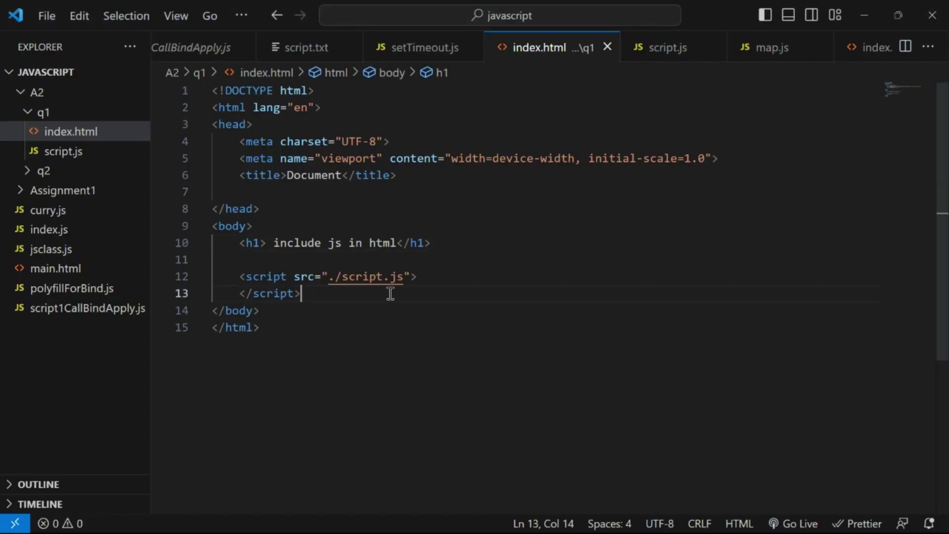
key(shift+Up)
key(shift+Up)
key(BackSpace)
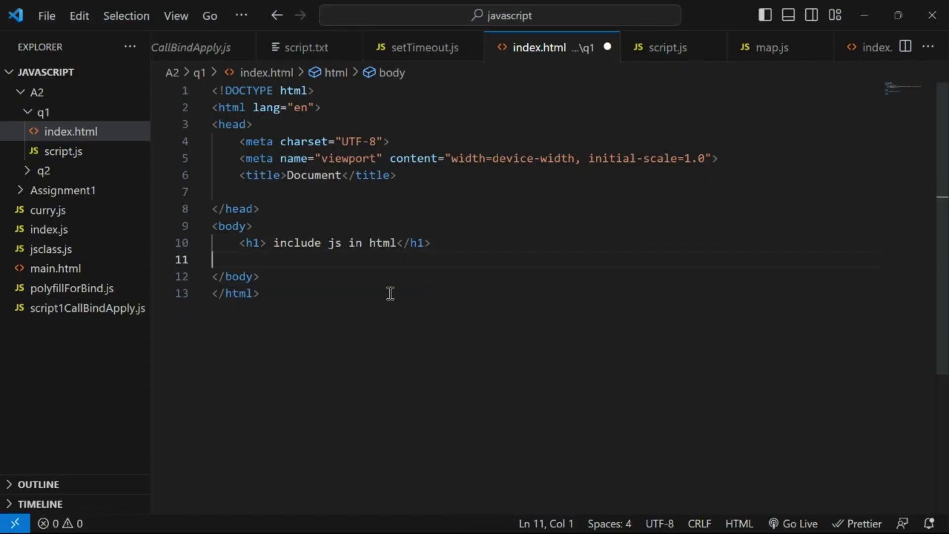
click(323, 194)
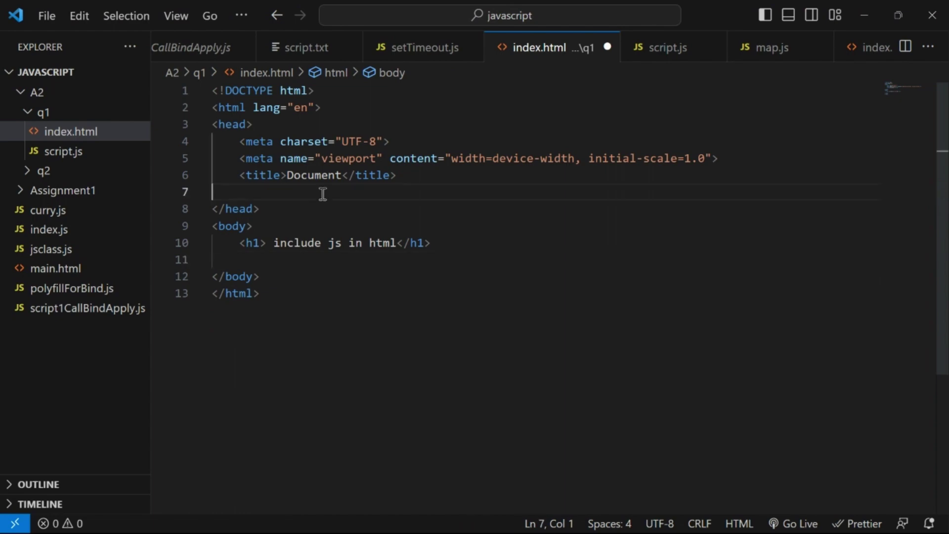
key(ctrl+v)
key(ctrl+s)
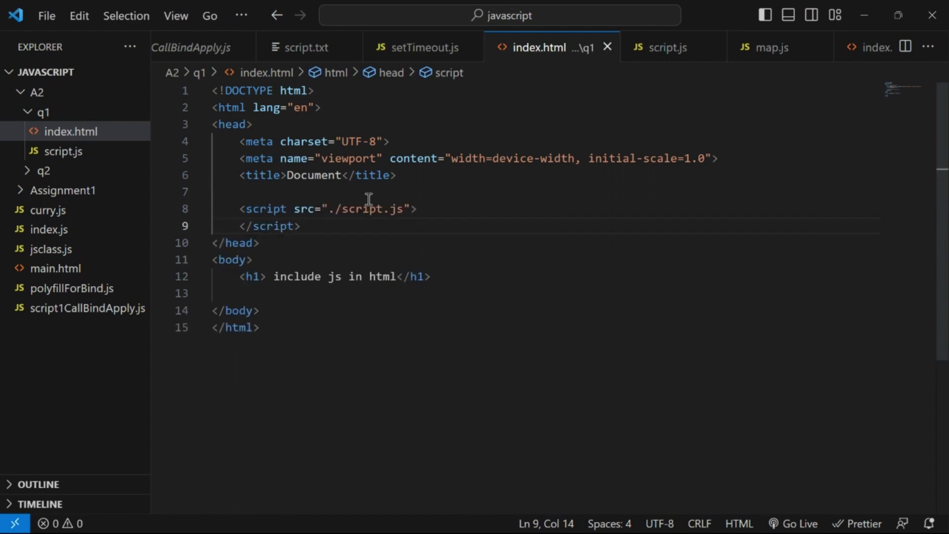